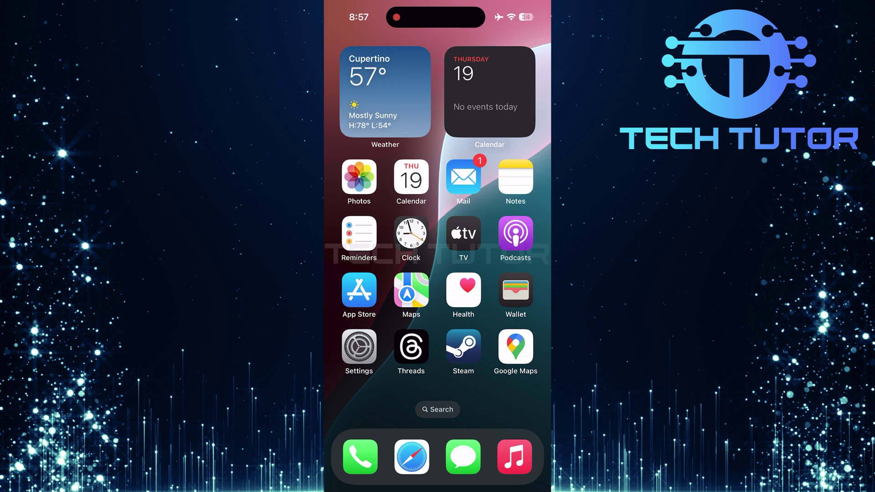
# Launch Settings and go to General, then Fonts.
pyautogui.click(359, 347)
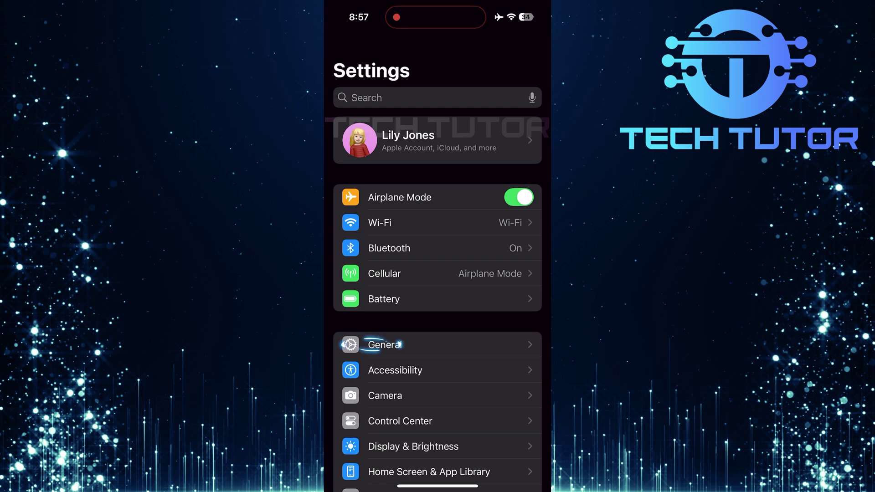
pyautogui.click(438, 345)
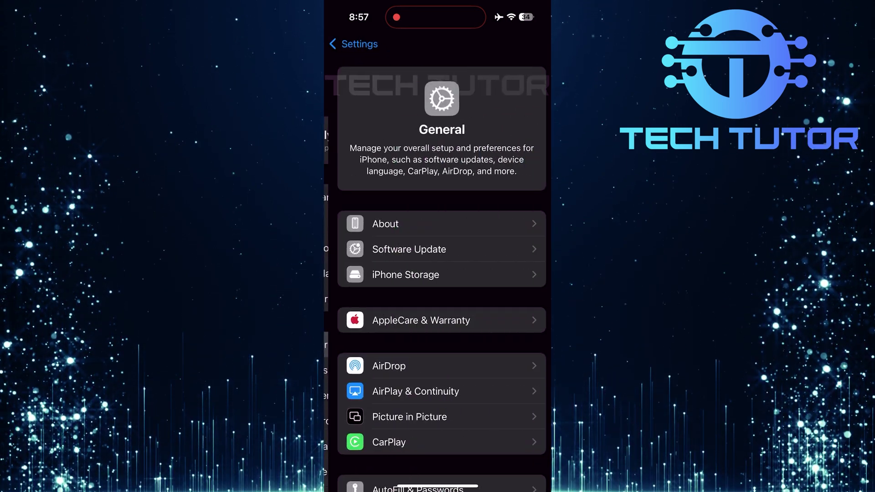
pyautogui.scroll(-5, 437, 274)
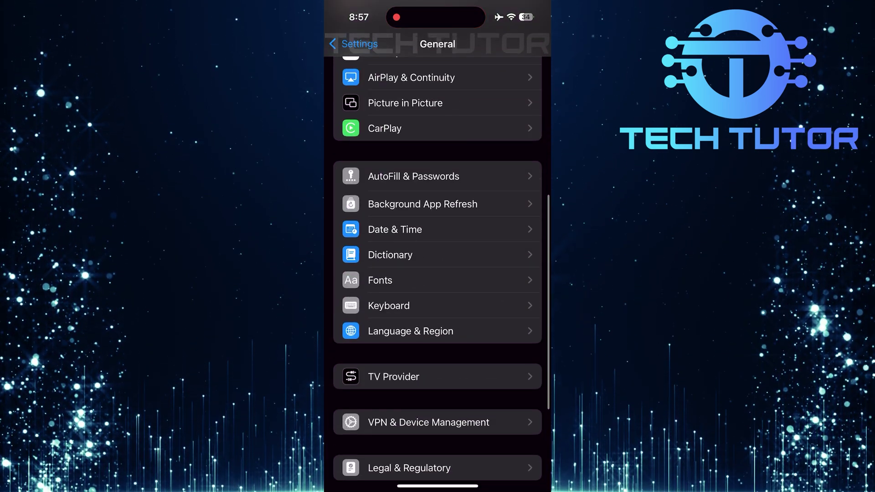
pyautogui.click(437, 280)
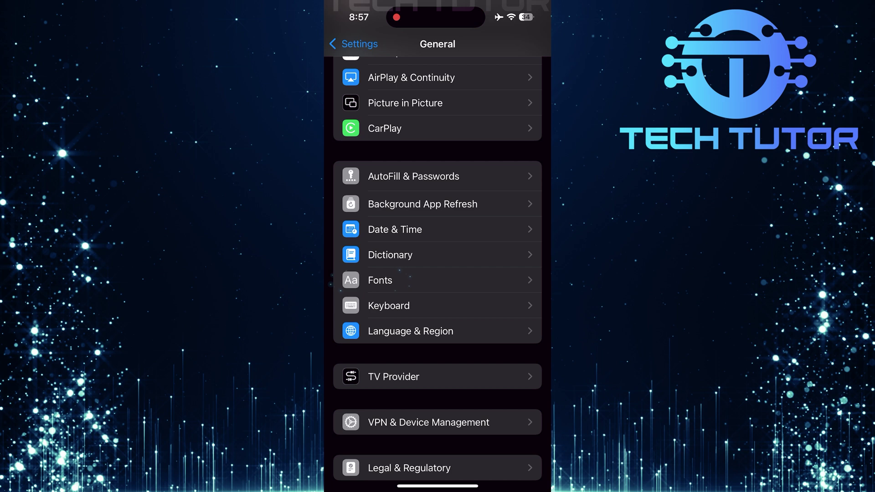
# Check My Fonts, find no app-installed fonts, and come back from the App Store.
pyautogui.click(394, 280)
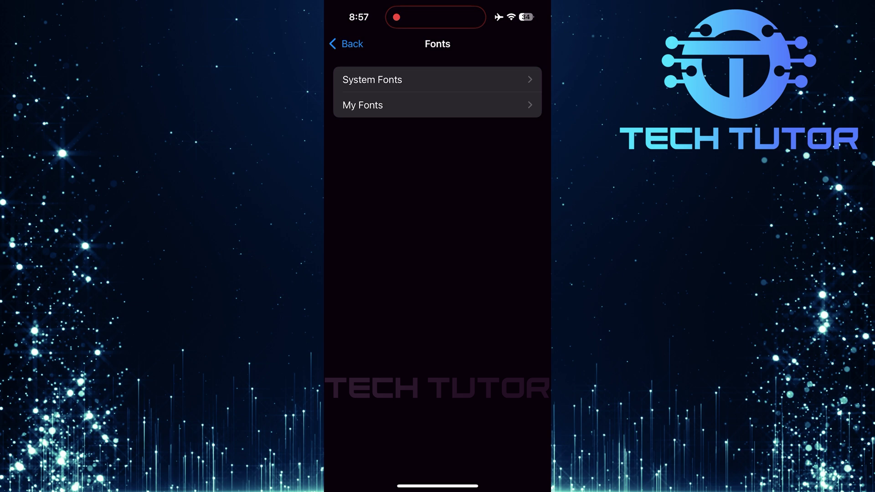
pyautogui.click(383, 105)
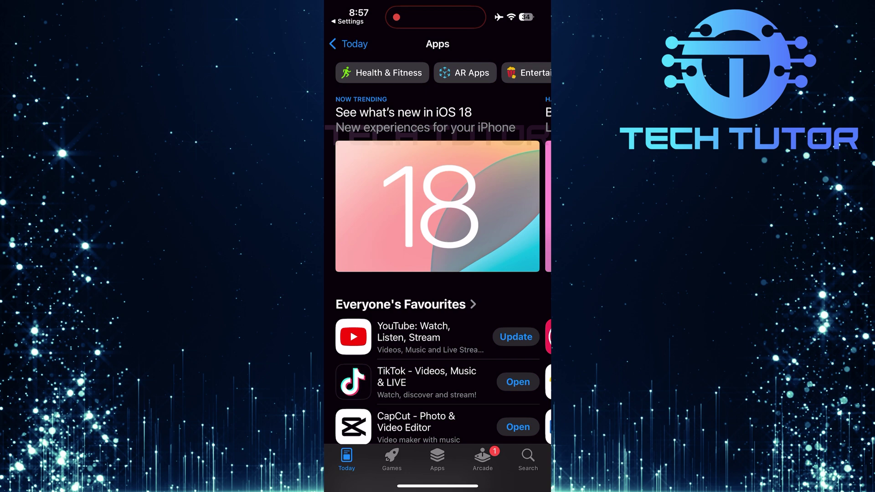
pyautogui.click(348, 21)
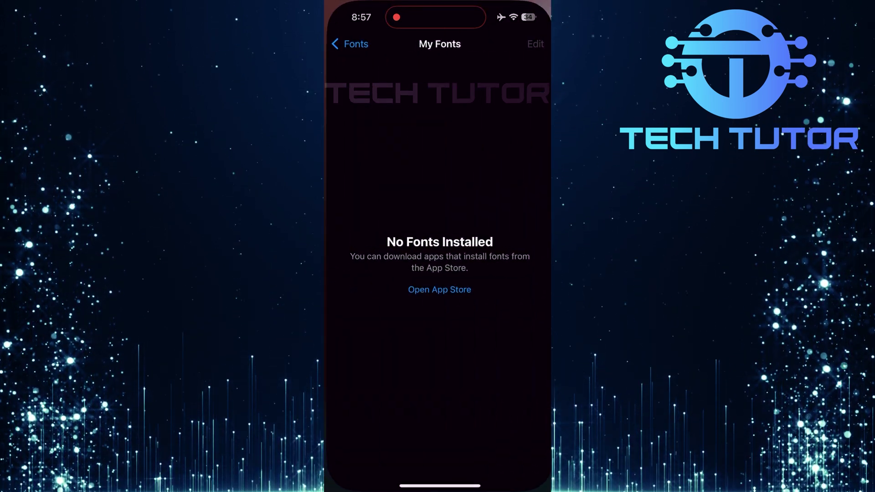
# Download the Dash font from the System Fonts list.
pyautogui.click(342, 43)
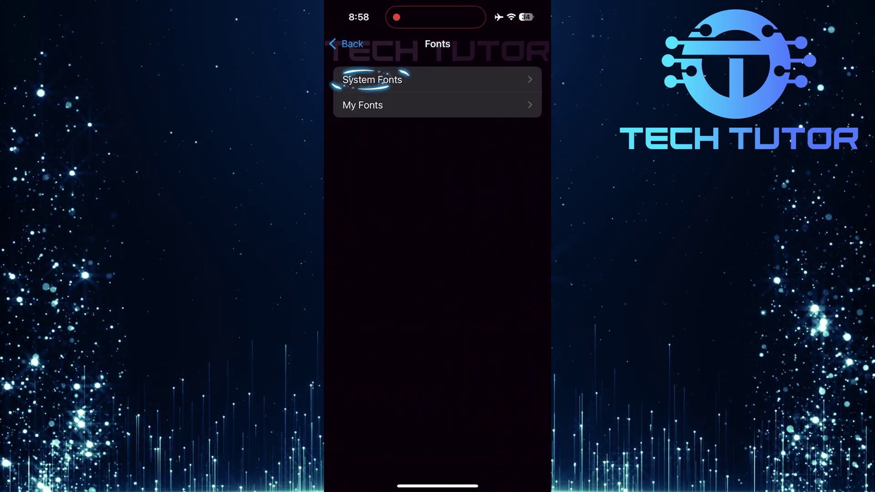
pyautogui.click(438, 80)
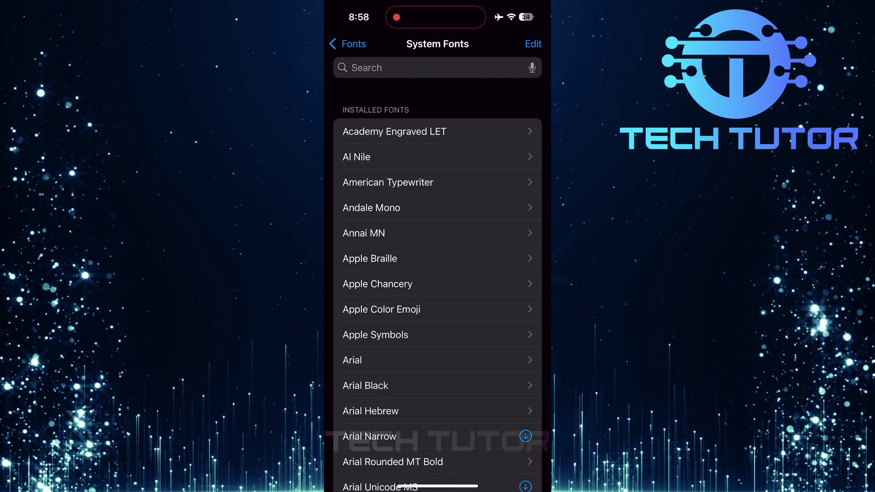
pyautogui.scroll(-10, 438, 274)
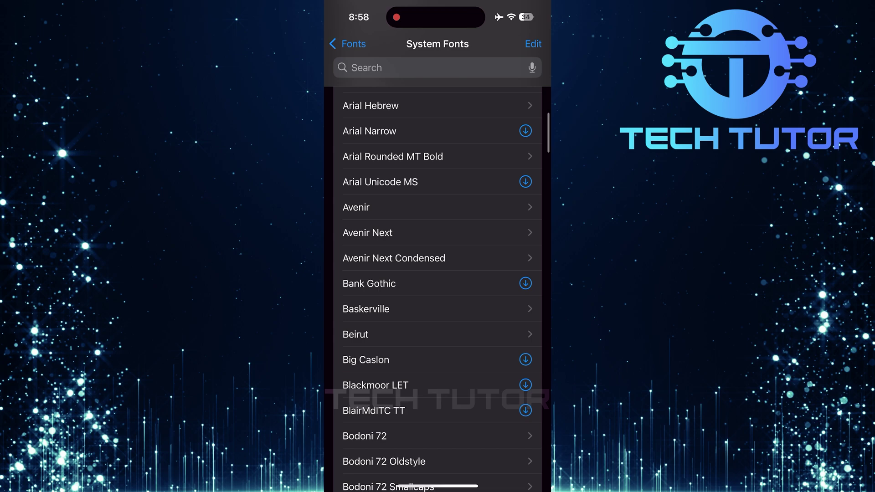
pyautogui.scroll(-10, 437, 274)
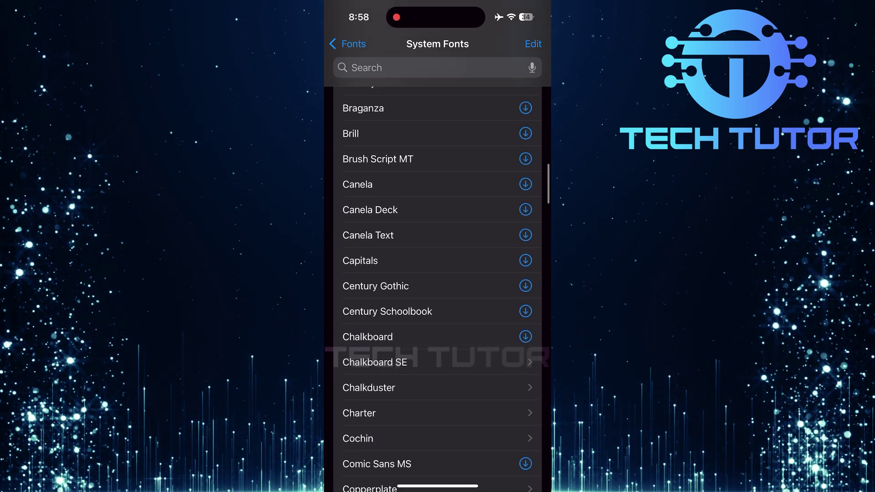
pyautogui.scroll(-8, 438, 273)
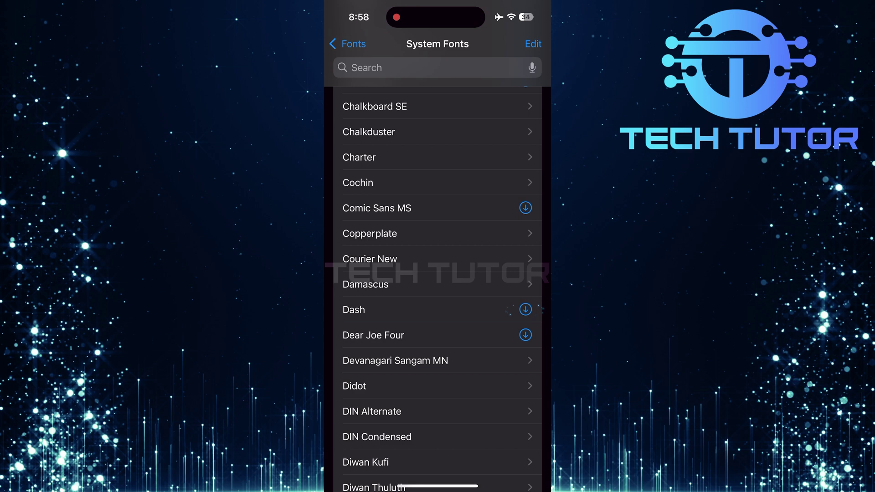
pyautogui.click(525, 309)
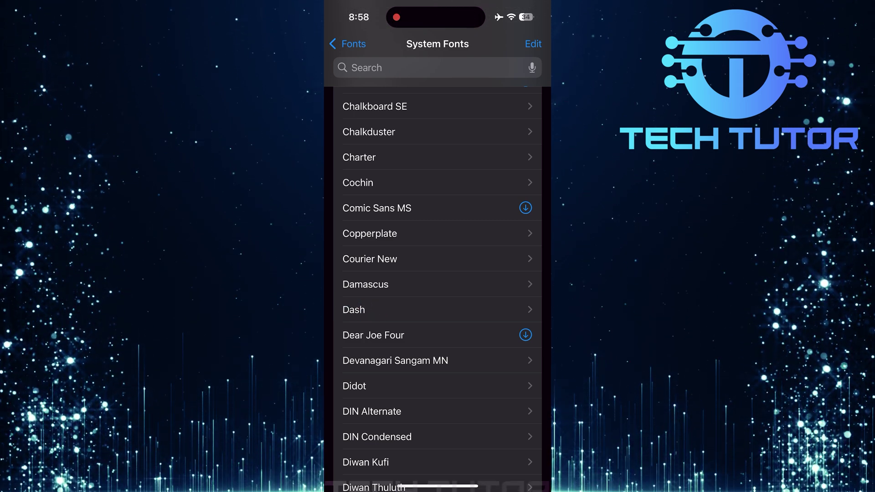
# Preview Dash Regular's sample text, paragraph sample and full glyph set.
pyautogui.click(438, 309)
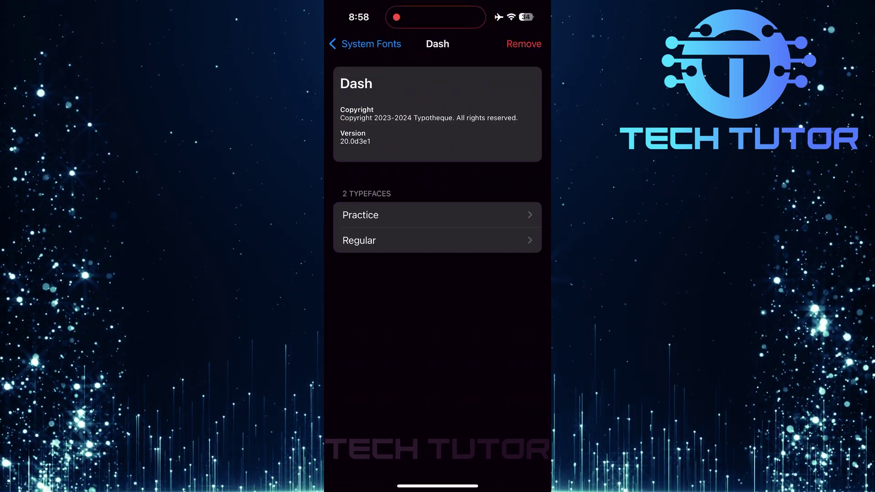
pyautogui.click(437, 239)
pyautogui.moveTo(506, 273); pyautogui.dragTo(370, 273)
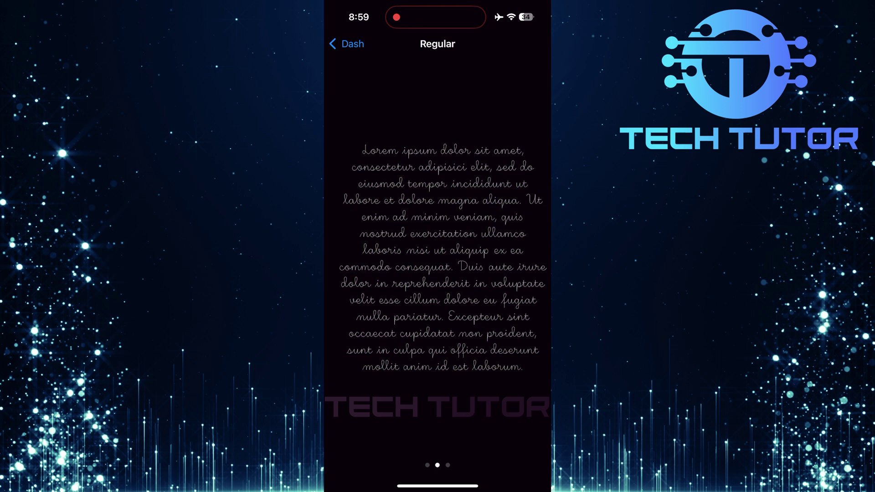
pyautogui.moveTo(507, 273); pyautogui.dragTo(370, 274)
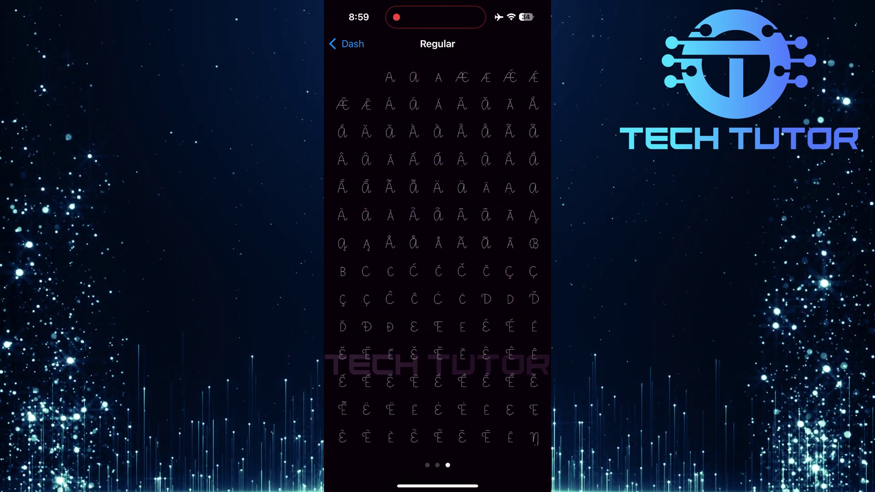